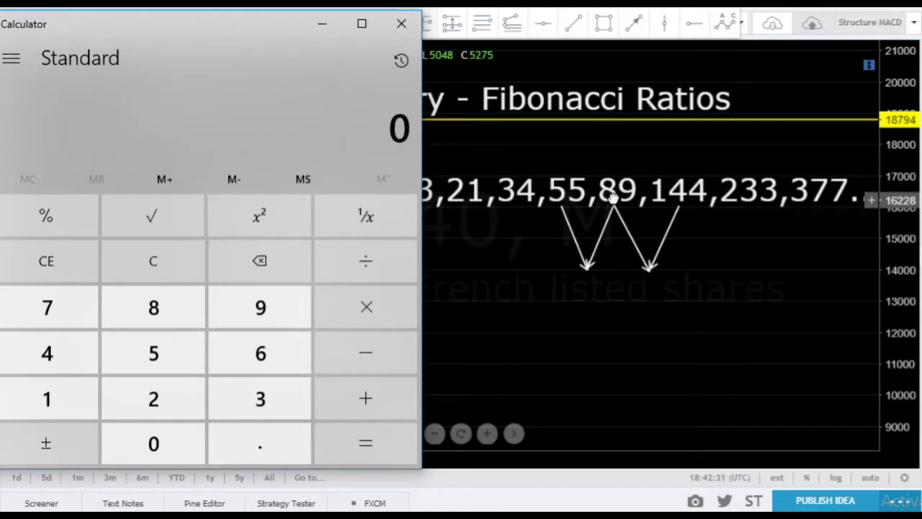
- Calculate the Fibonacci ratio 89 ÷ 55 and move the calculator aside to uncover the chart notes
left_click(167, 312)
left_click(268, 308)
left_click(343, 268)
left_click(169, 350)
left_click(169, 347)
left_click(377, 442)
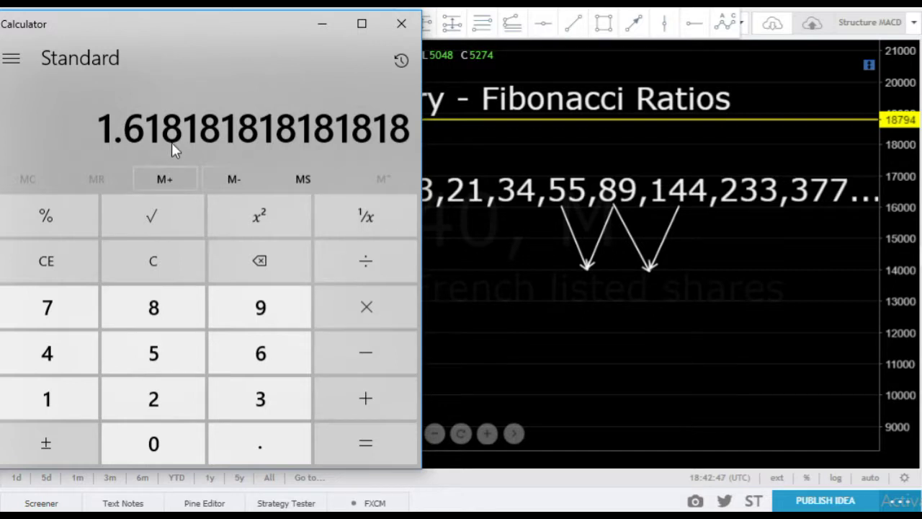
left_click_drag(150, 34, 559, 59)
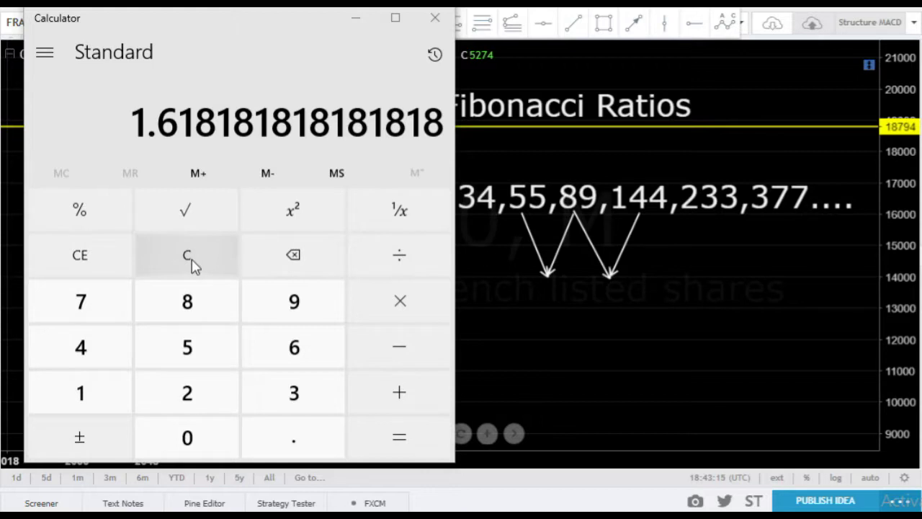
- Clear the calculator, compute the inverse ratio 55 ÷ 89, and shift the window to uncover the chart notes before moving it back
left_click(190, 260)
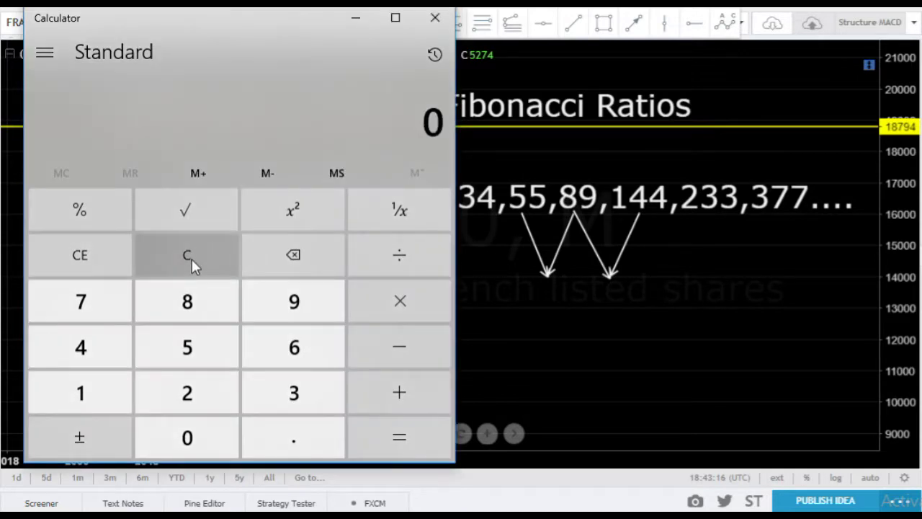
double_click(176, 343)
left_click(389, 266)
left_click(198, 307)
left_click(294, 303)
left_click(388, 439)
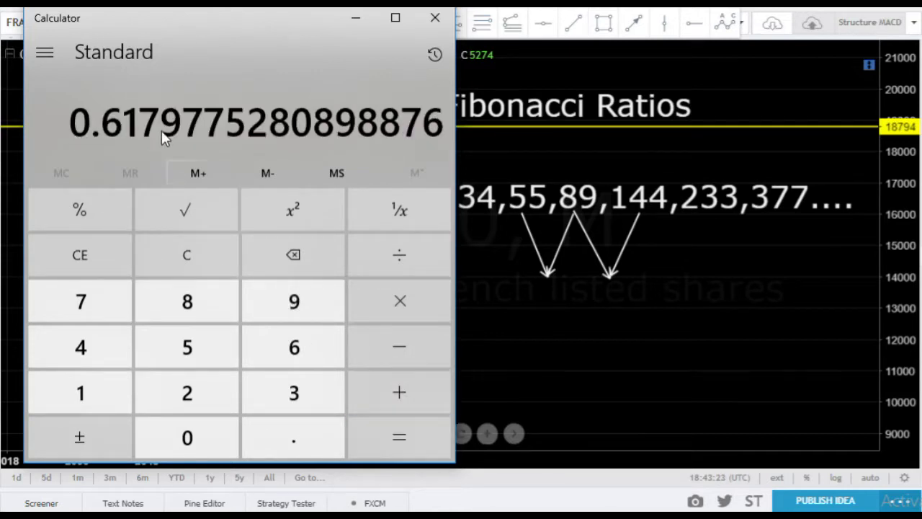
left_click_drag(211, 23, 584, 23)
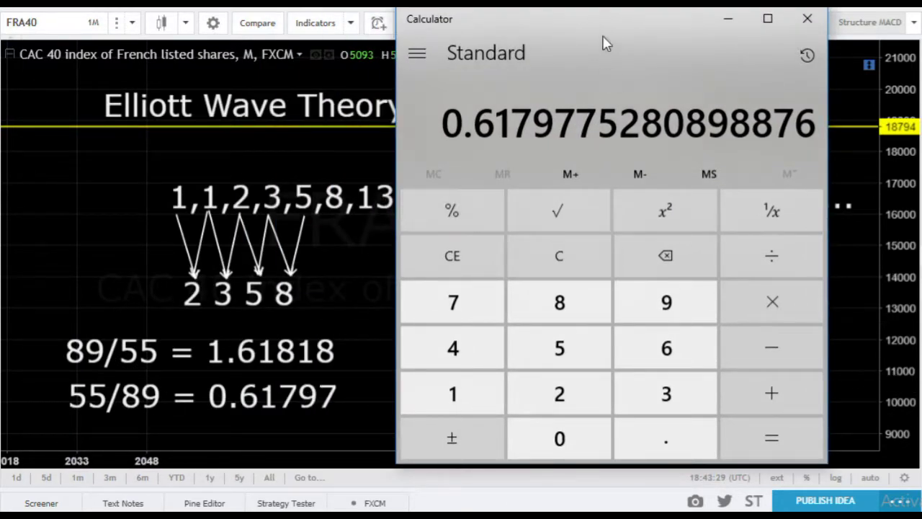
left_click_drag(575, 33, 215, 36)
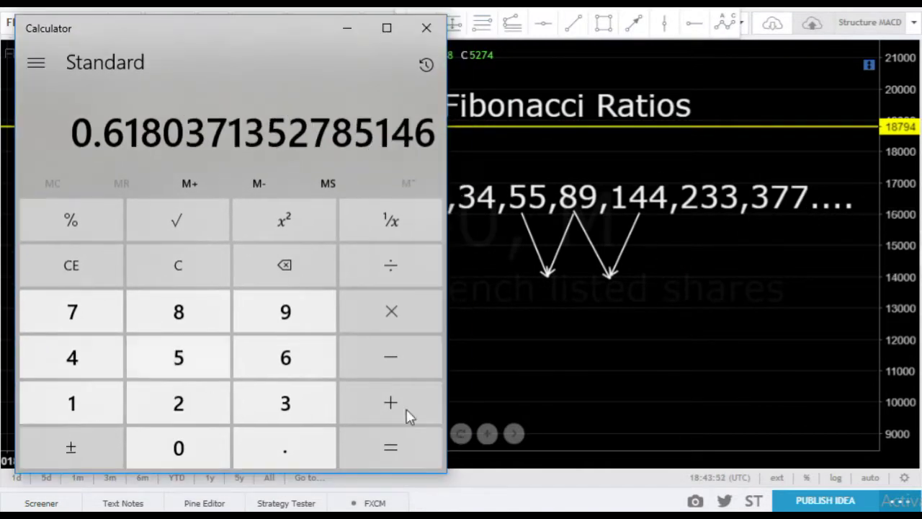
- Calculate the ratio 377 ÷ 233 of the last two listed Fibonacci numbers and reposition the calculator window slightly
left_click(258, 395)
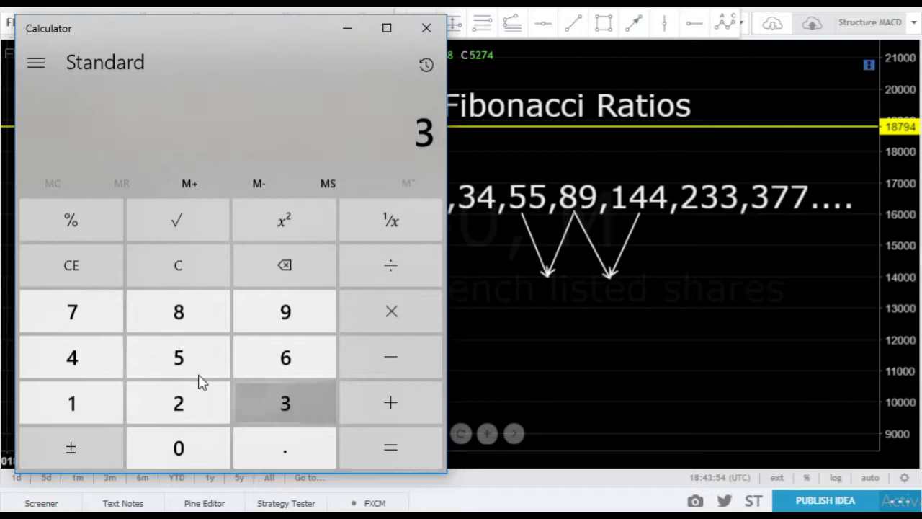
double_click(90, 303)
left_click(404, 264)
left_click(193, 403)
double_click(264, 393)
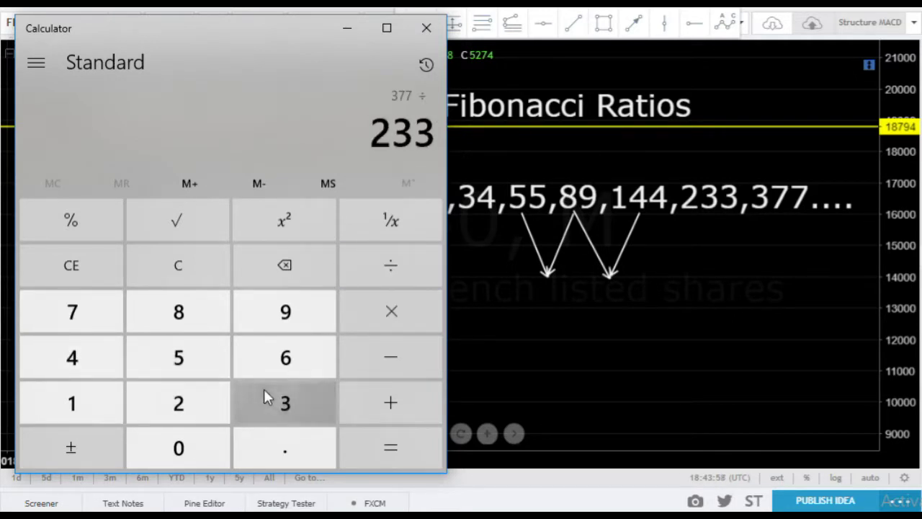
left_click(369, 450)
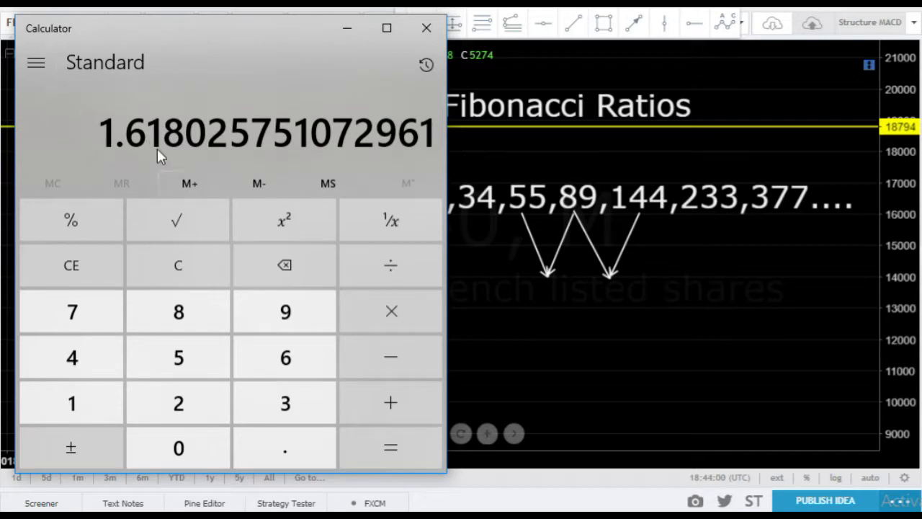
left_click_drag(191, 28, 214, 45)
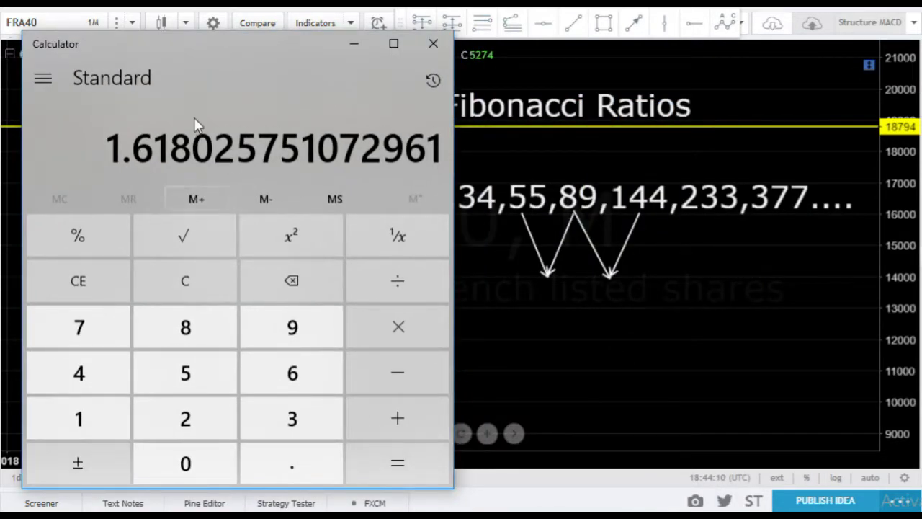
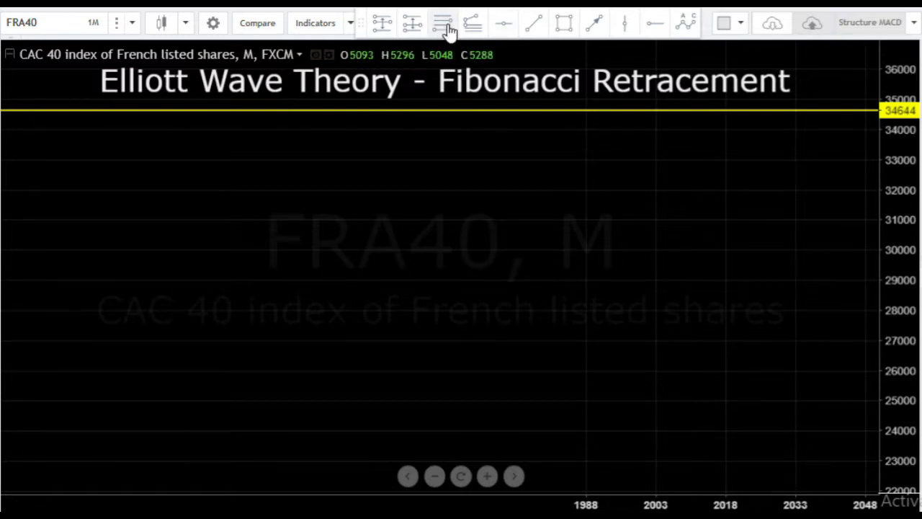
- Draw a Fibonacci retracement on the FRA40 monthly chart from about 28927 up to about 33071
left_click(448, 31)
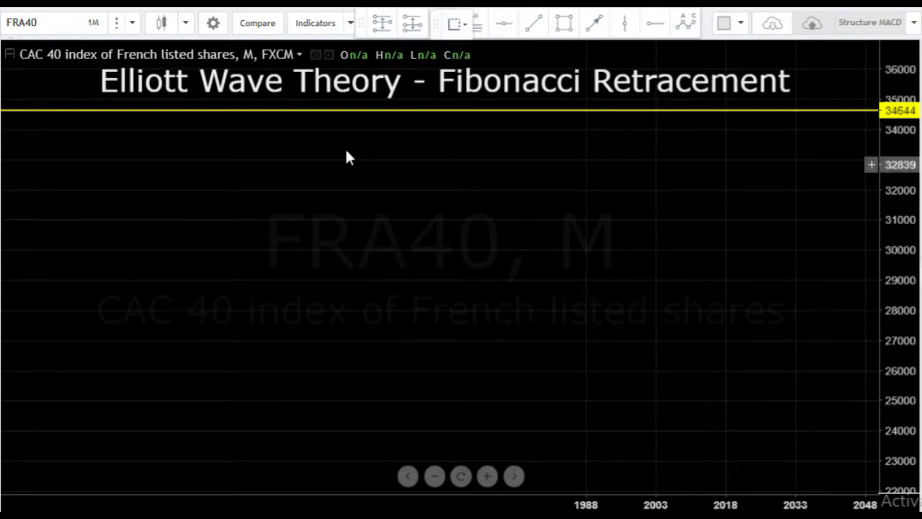
left_click(240, 281)
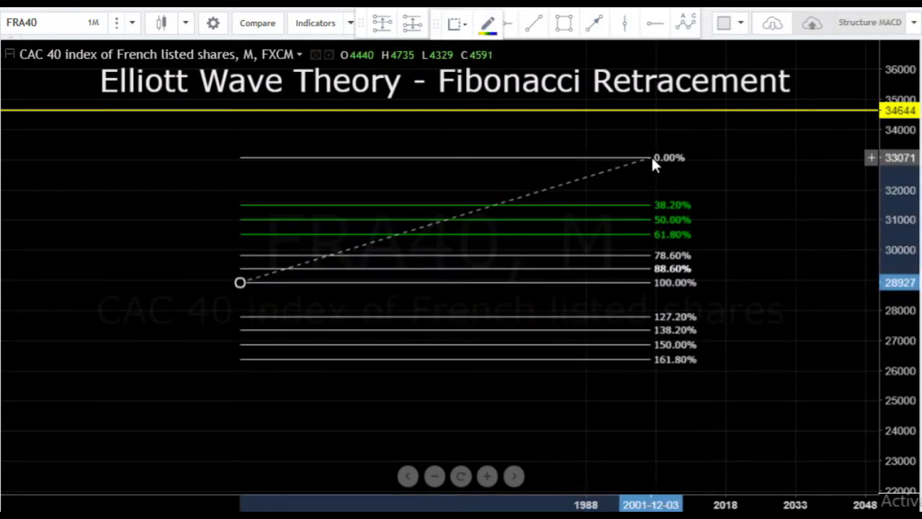
left_click(652, 157)
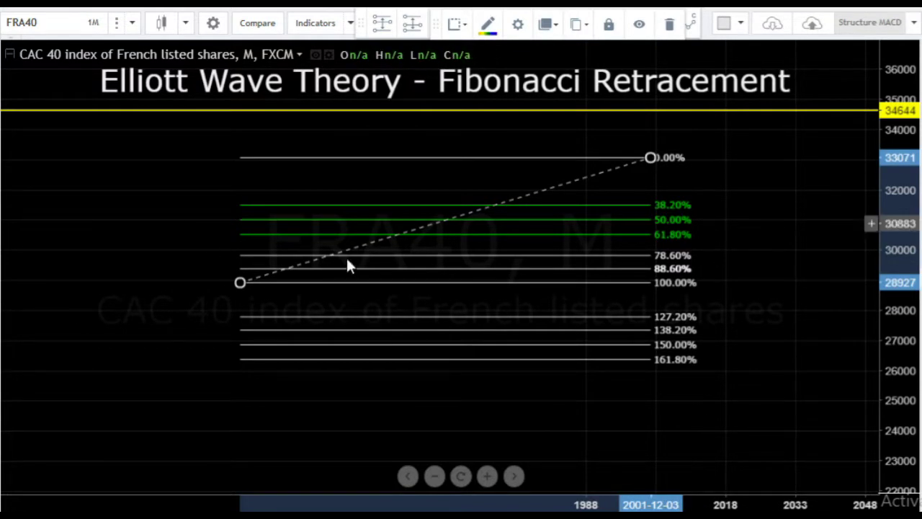
- Brush a rise from the 100% to the 0% level, pullbacks to 61.80% and 100%, and circles around the start and full-retracement points
left_click(265, 281)
left_click_drag(265, 281, 411, 158)
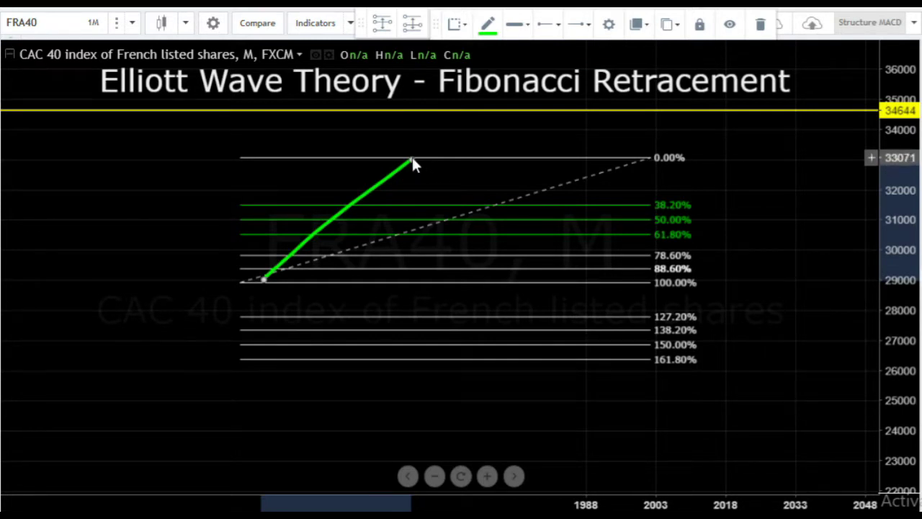
left_click_drag(411, 160, 447, 235)
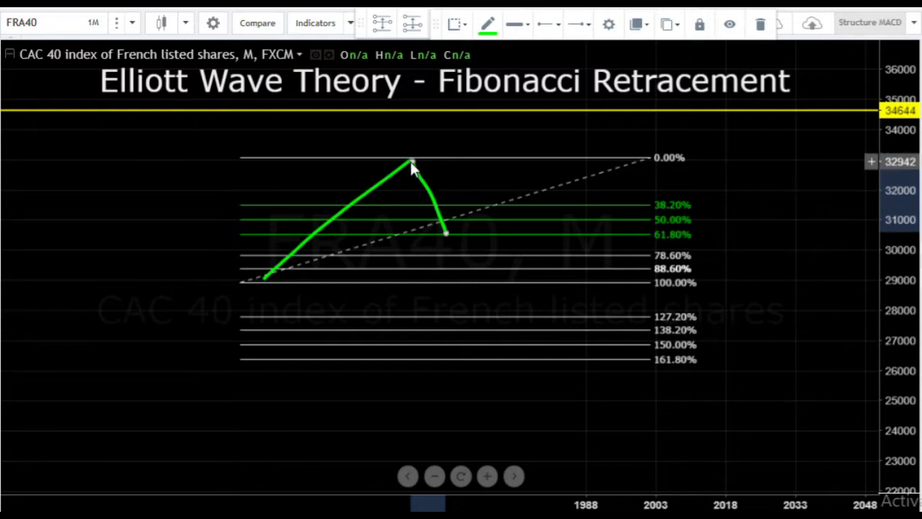
left_click_drag(411, 162, 461, 286)
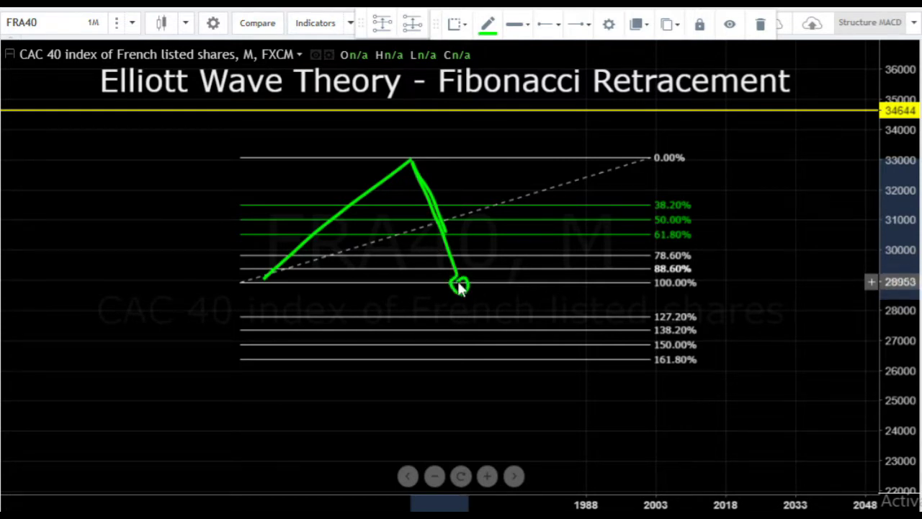
left_click_drag(267, 270, 273, 274)
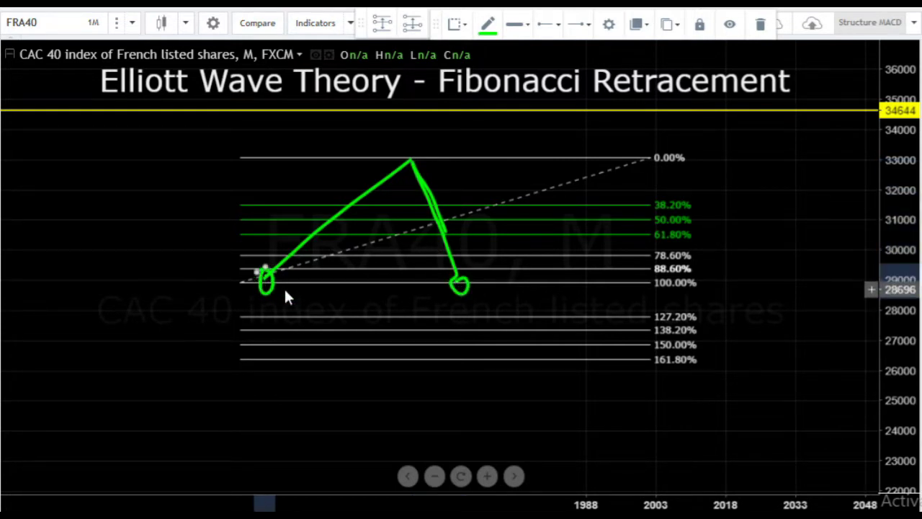
- Remove all the green brush strokes and circles, leaving only the Fibonacci retracement
key("ctrl+z")
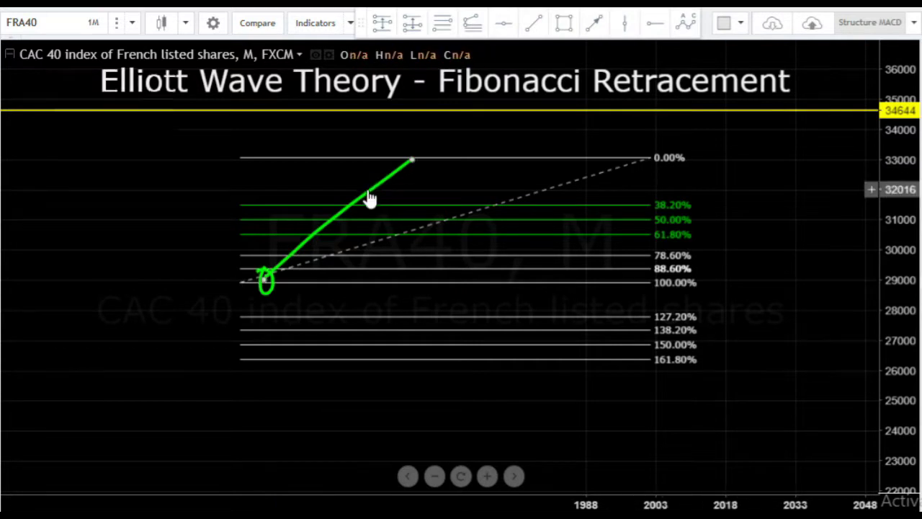
key("Delete")
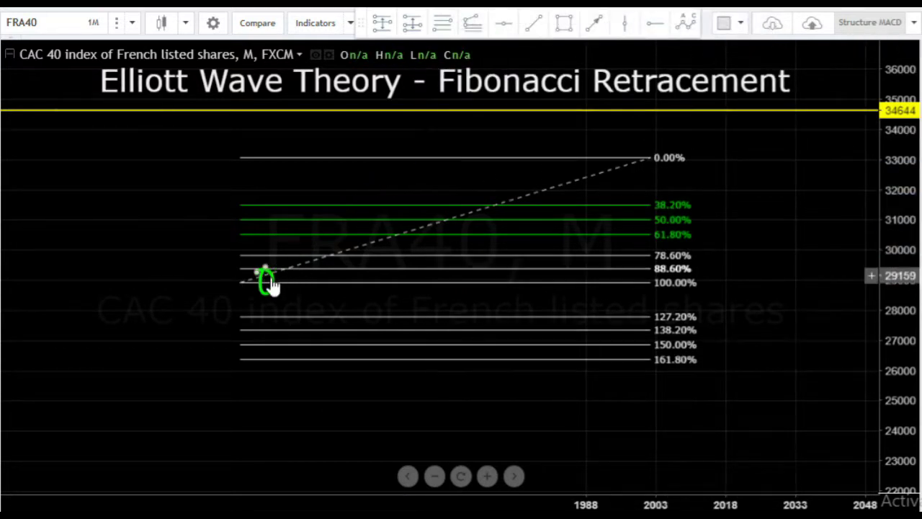
left_click(267, 276)
left_click(760, 29)
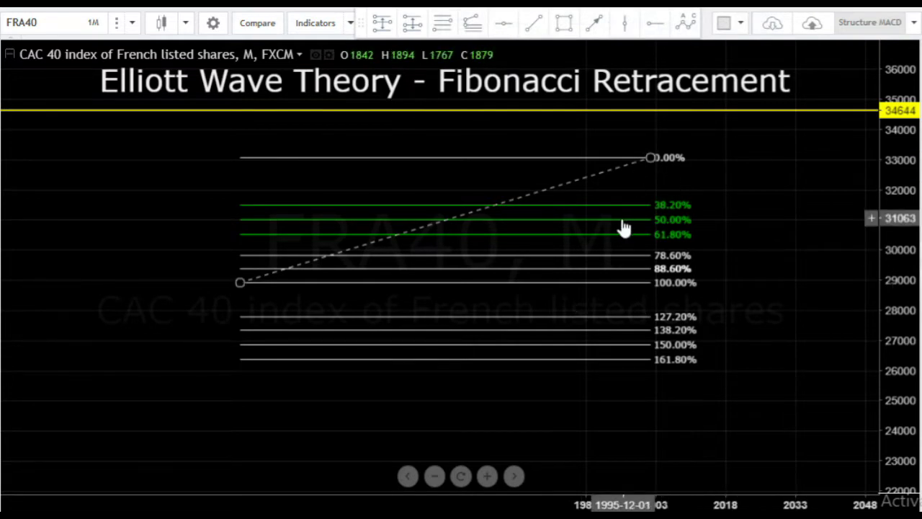
- Switch the Fibonacci retracement's level labels from percents to decimal ratios in its style settings
left_click(652, 160)
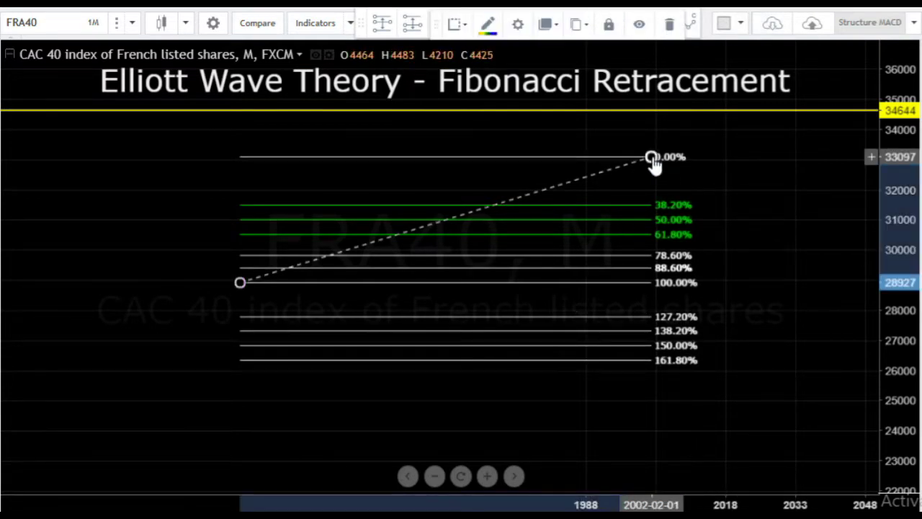
double_click(652, 160)
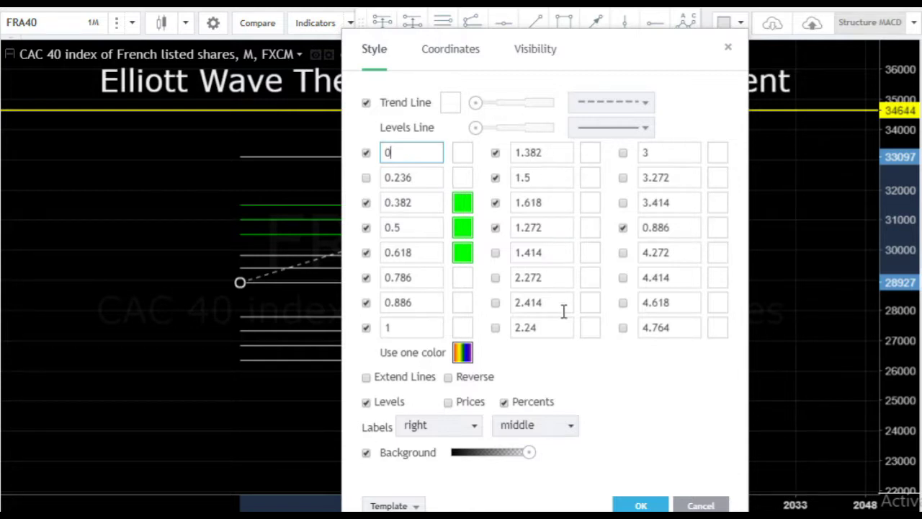
left_click(504, 402)
left_click(664, 507)
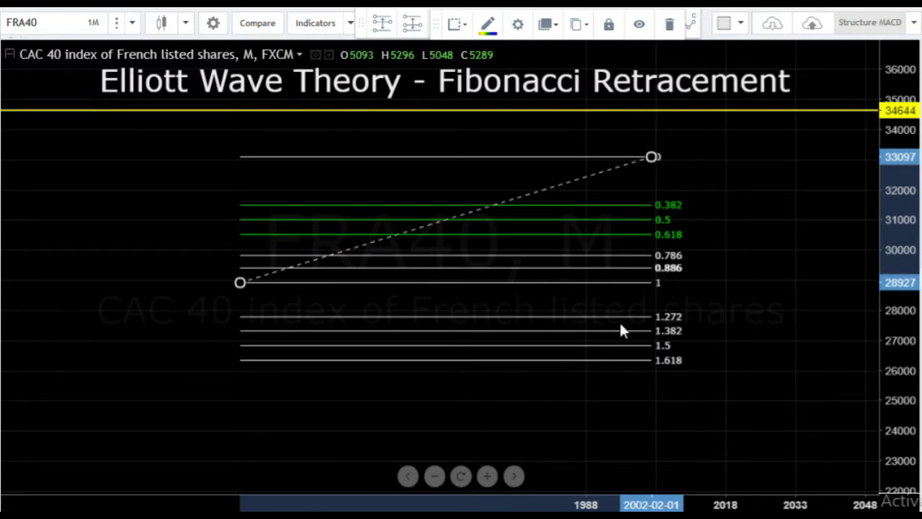
- Turn the percent labels back on in the Fibonacci retracement's style settings
double_click(652, 158)
left_click(505, 403)
left_click(641, 506)
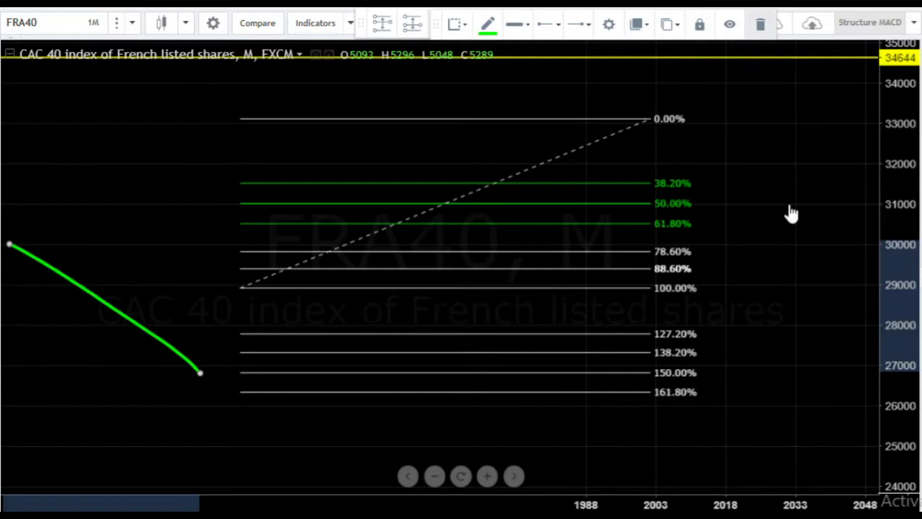
- Delete the falling green brush stroke and the Fibonacci retracement from the chart
key("Delete")
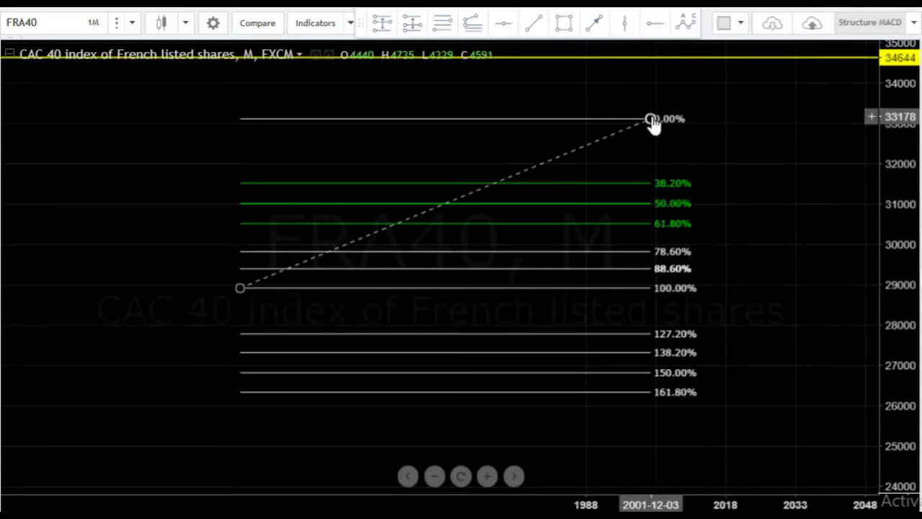
left_click_drag(652, 120, 652, 166)
left_click(679, 27)
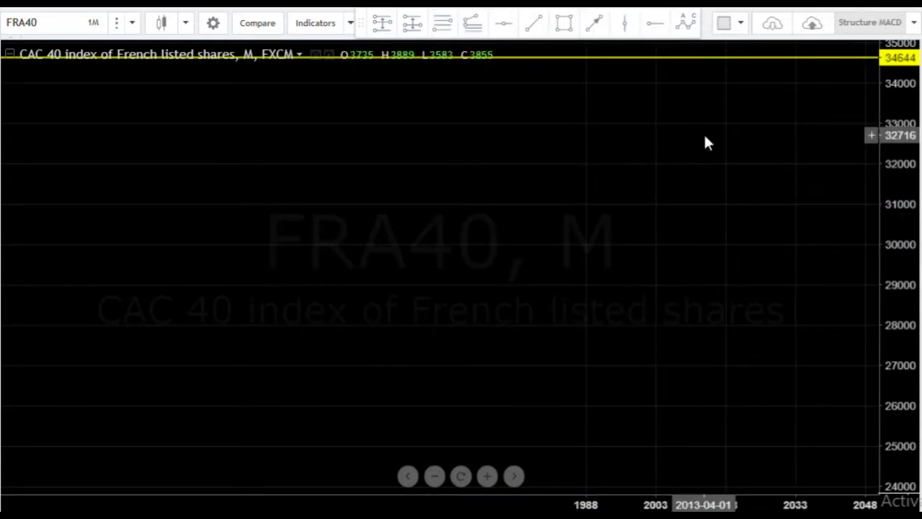
- Brush a rising wave to about 31500, a pullback to about 29900, and a small target circle near 34000 around 1988
left_click(472, 29)
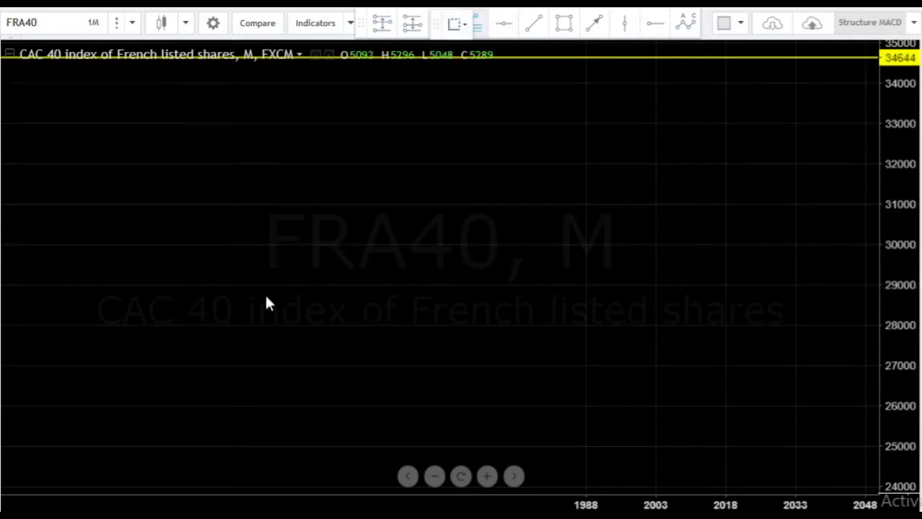
left_click(223, 324)
mouse_move(218, 325)
left_mouse_down()
mouse_move(409, 184)
mouse_move(461, 248)
left_mouse_up()
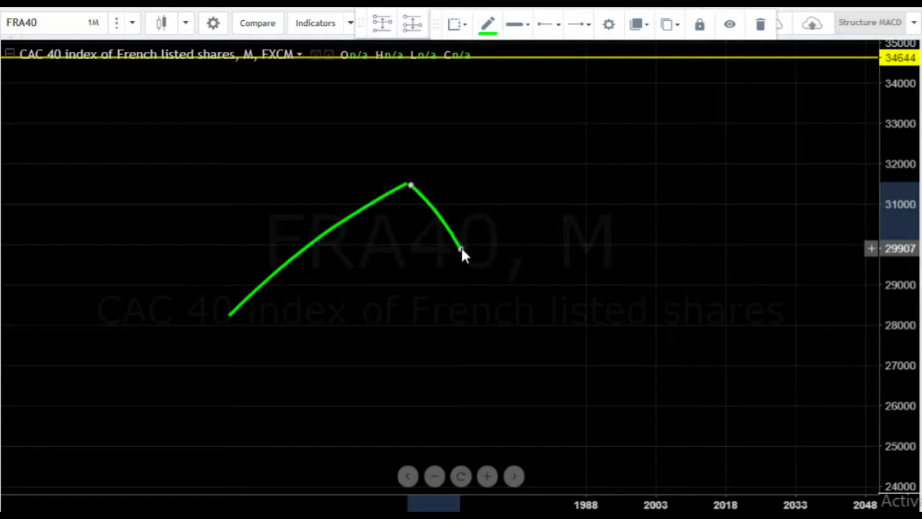
left_click(462, 248)
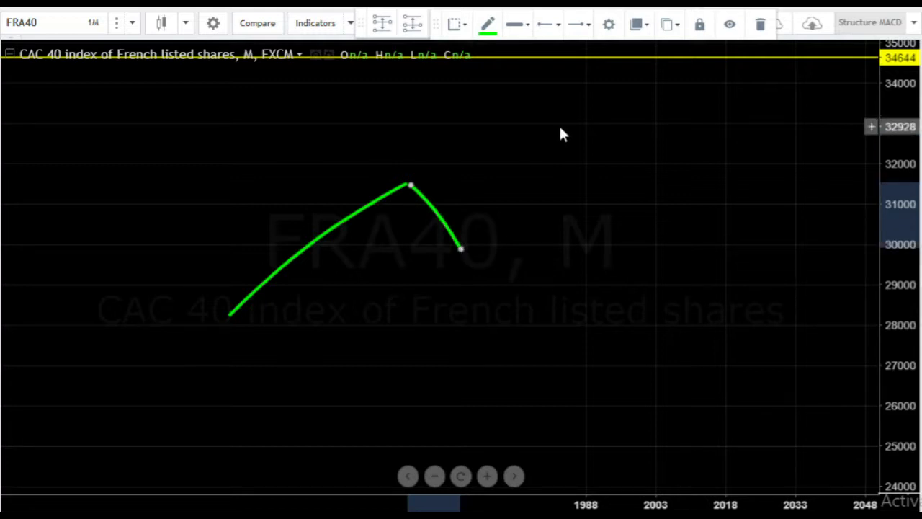
mouse_move(568, 84)
left_mouse_down()
mouse_move(603, 104)
mouse_move(571, 74)
left_mouse_up()
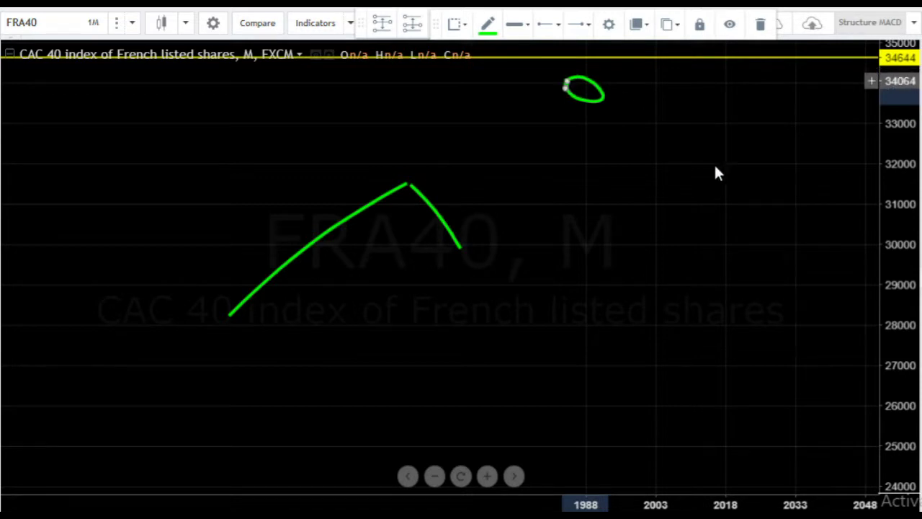
- Place a trend-based Fibonacci extension from the rising wave's base at 28271 to its peak at 31562, with the third point at about 28251
left_click(261, 78)
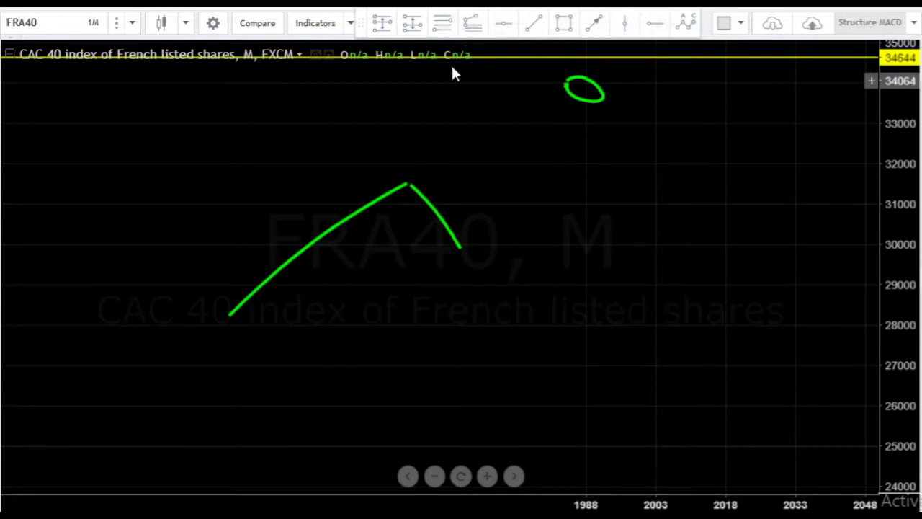
left_click(227, 314)
left_click(405, 183)
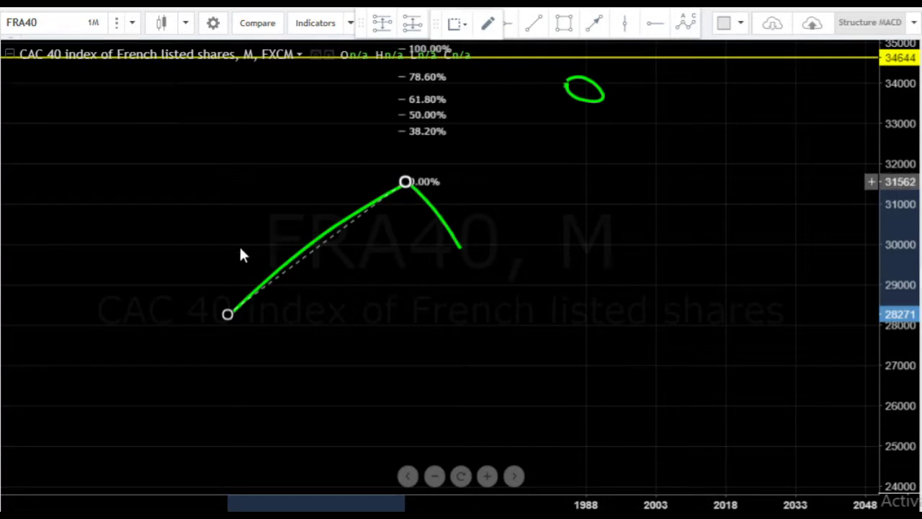
left_click(150, 315)
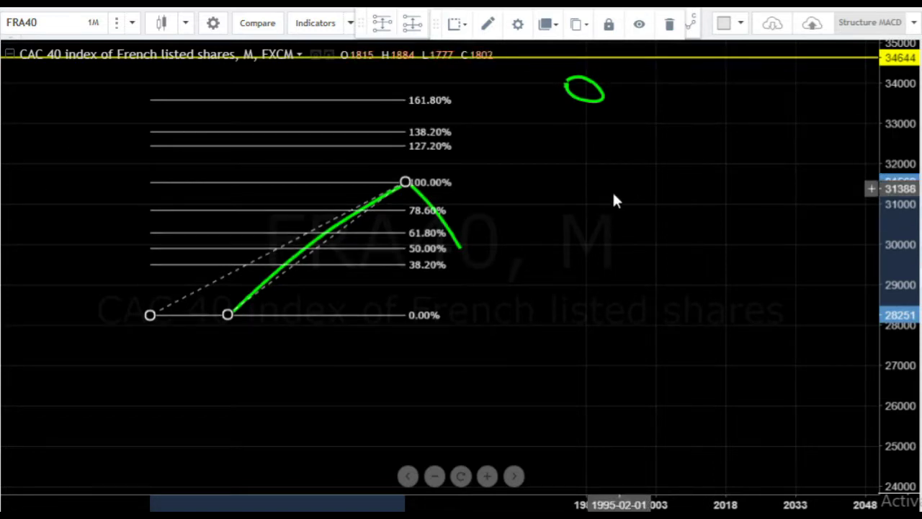
left_click(643, 158)
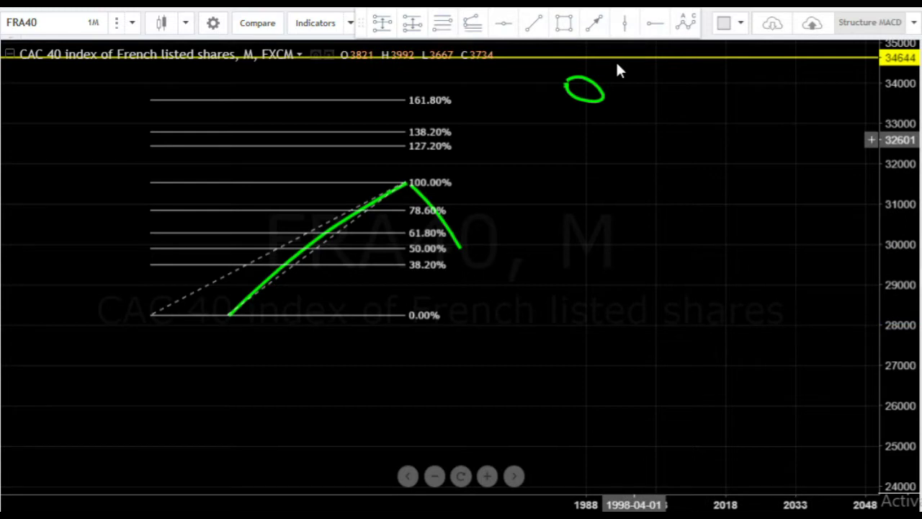
- Place green horizontal rays at the extension's 100% level (31581) and 127.2% level (32408)
left_click(405, 184)
left_click(655, 24)
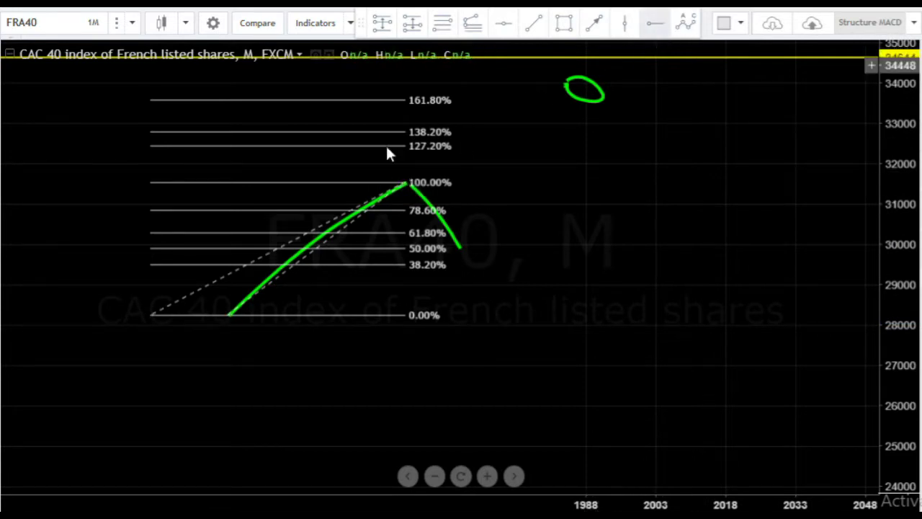
left_click(364, 182)
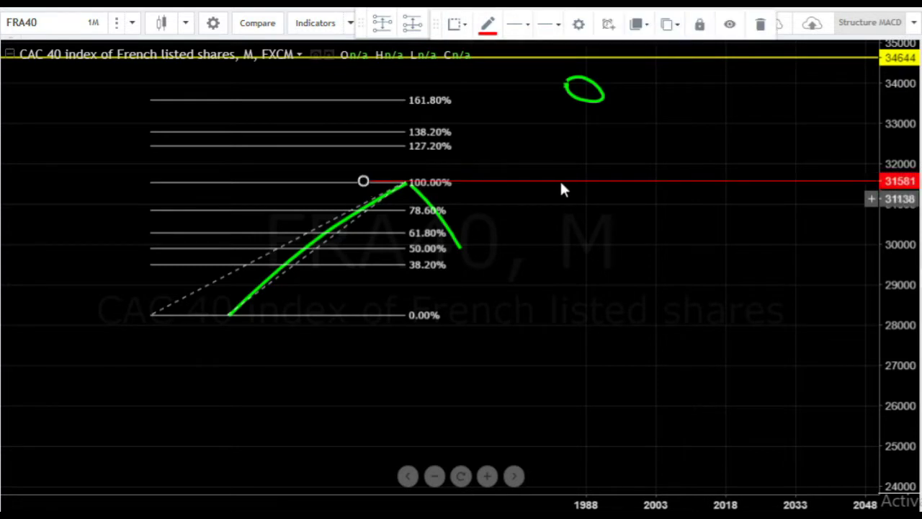
left_click(487, 23)
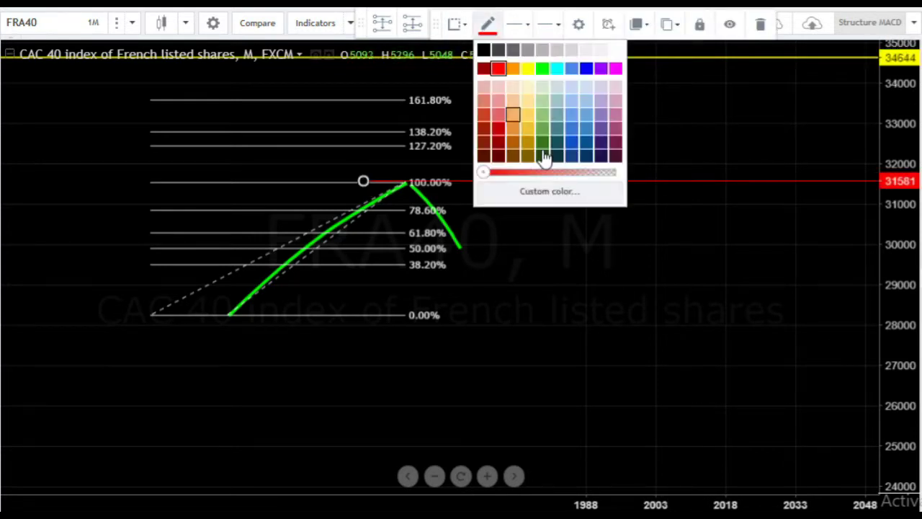
left_click(542, 70)
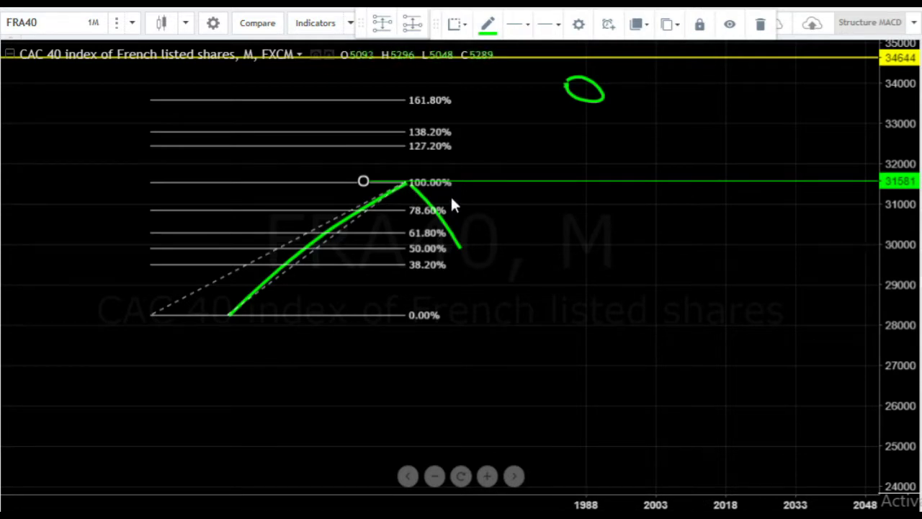
left_click(398, 147)
left_click(361, 147)
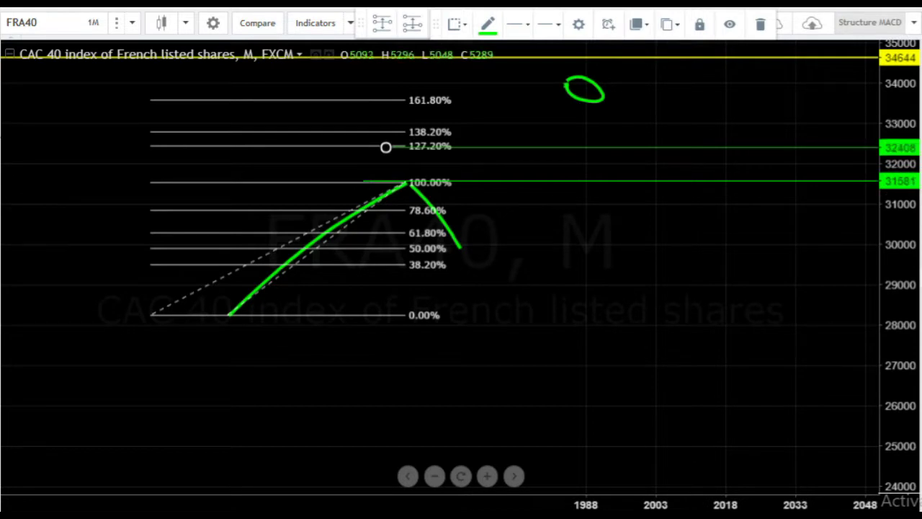
- Brush a rally from the pullback low to about 31500 falling to about 27800, and a second rising stroke from the same low
mouse_move(455, 242)
left_mouse_down()
mouse_move(508, 180)
mouse_move(561, 267)
left_mouse_up()
left_click_drag(583, 314, 596, 335)
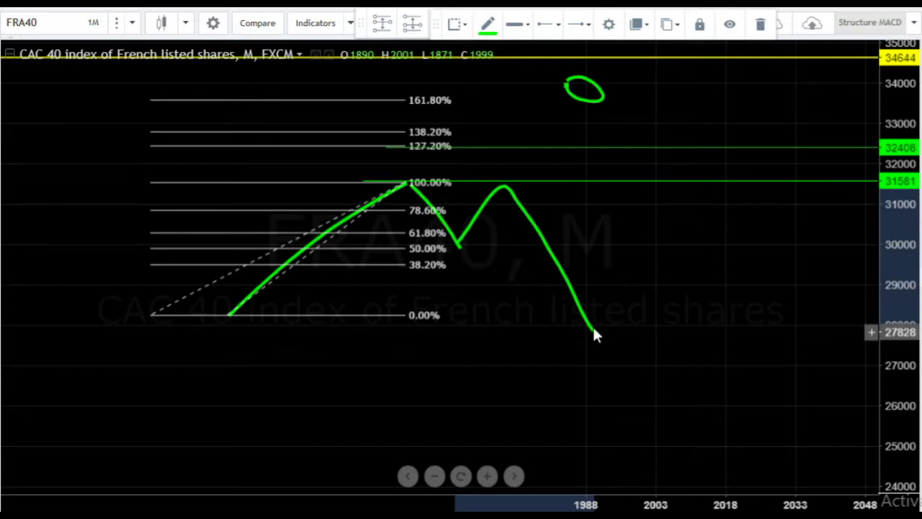
mouse_move(453, 241)
left_mouse_down()
mouse_move(461, 244)
mouse_move(499, 172)
mouse_move(557, 125)
mouse_move(577, 157)
mouse_move(593, 120)
mouse_move(583, 128)
mouse_move(610, 129)
mouse_move(609, 172)
left_mouse_up()
left_click(624, 165)
left_click(626, 165)
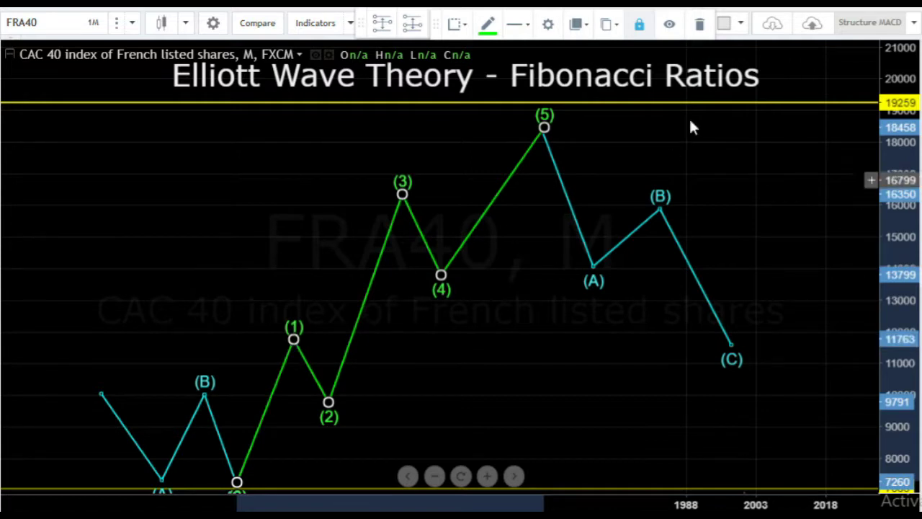
- Unlock the green five-wave pattern, move point (2) below the start of wave (1), and return it to about 9955
left_click(639, 24)
left_click_drag(329, 403, 344, 497)
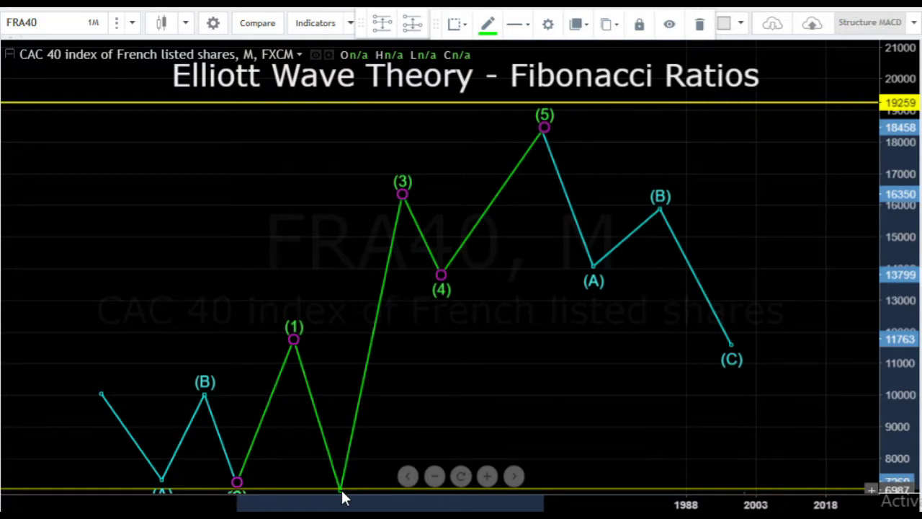
left_click_drag(342, 494, 329, 396)
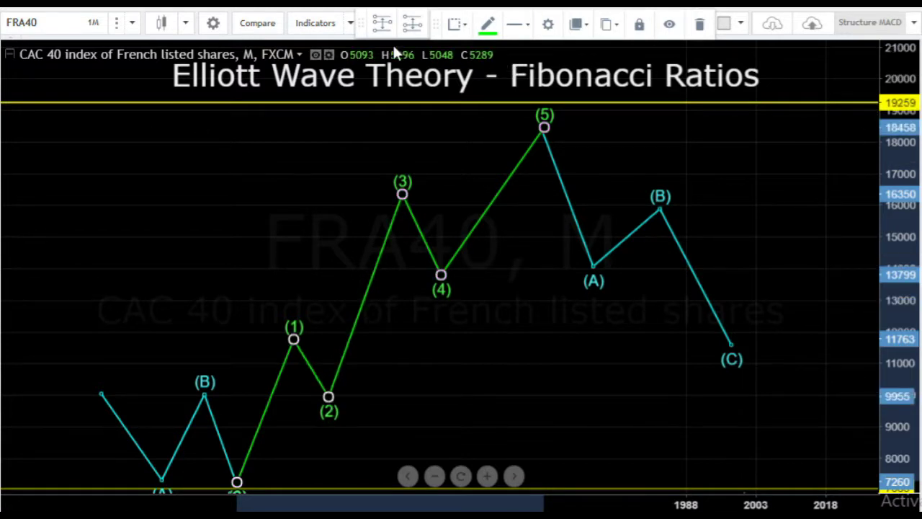
- Start a Fibonacci retracement for the green five-wave pattern
left_click(425, 40)
left_click(442, 23)
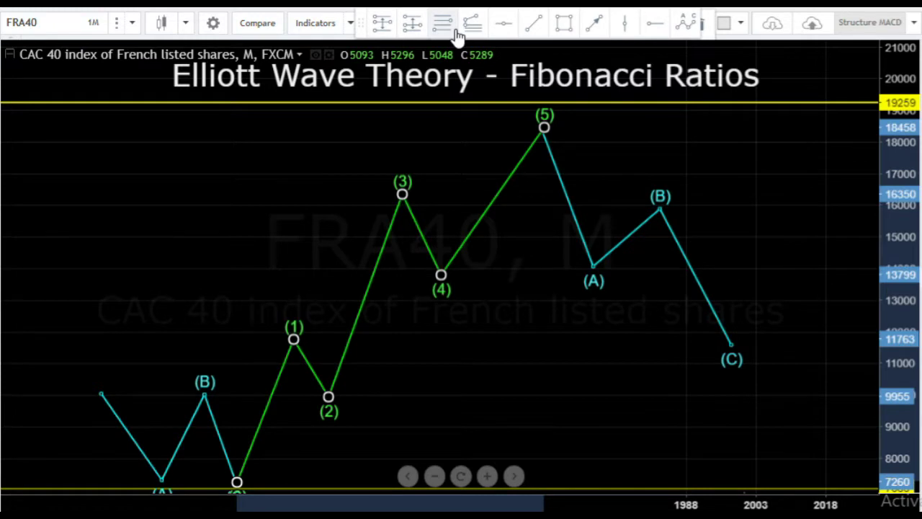